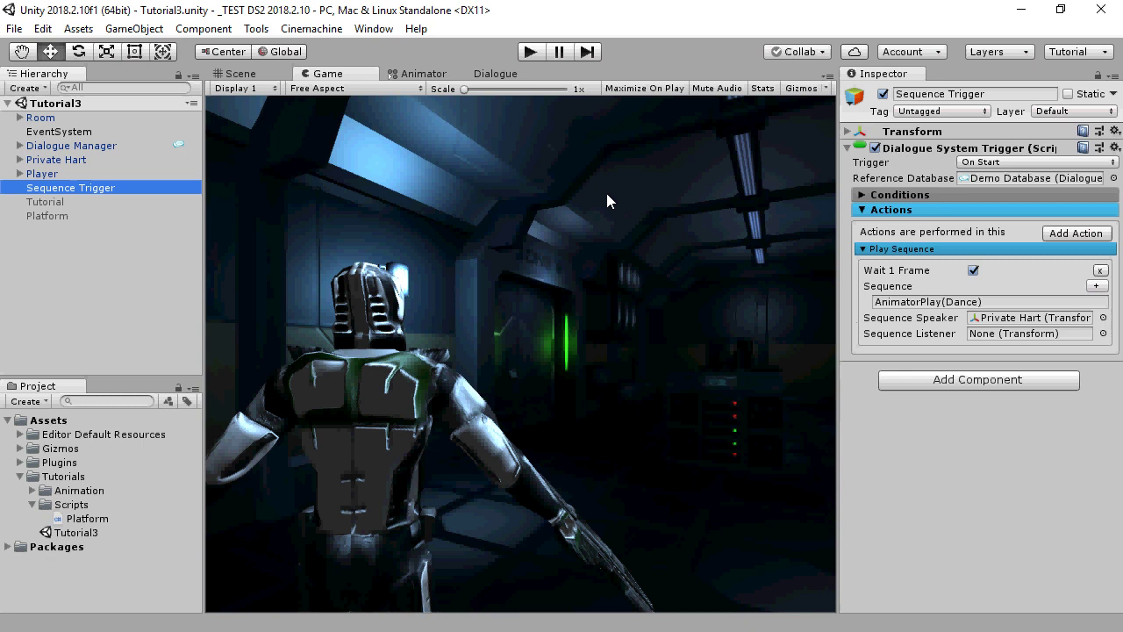
- Review the animator's Base Layer states, then play-test the scene with the Dance sequence and stop it
left_click(396, 75)
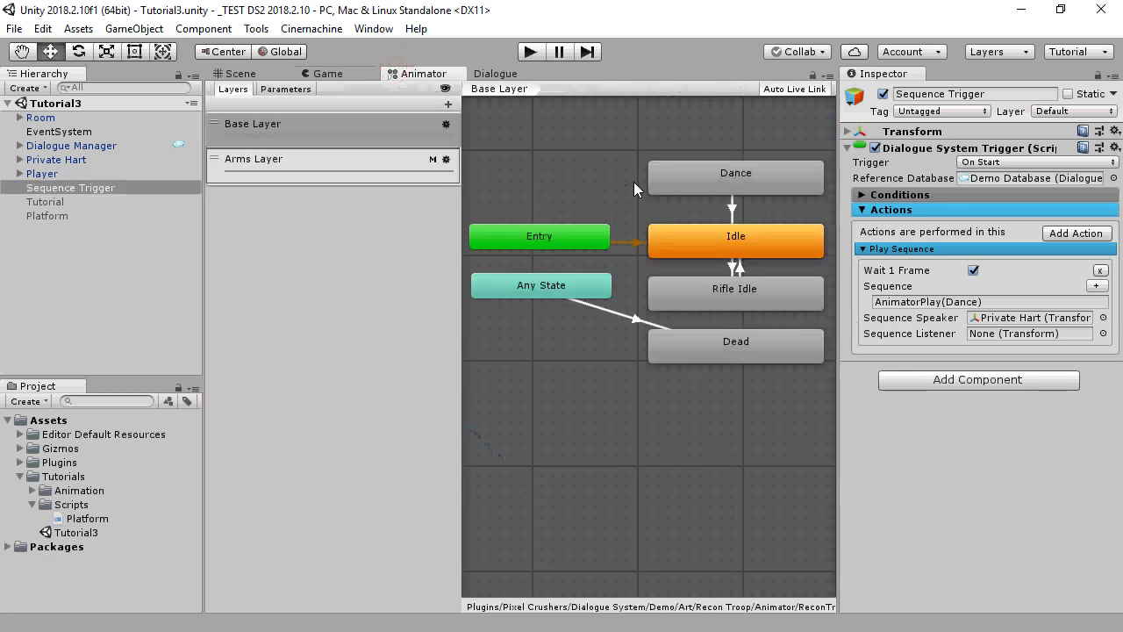
left_click(529, 53)
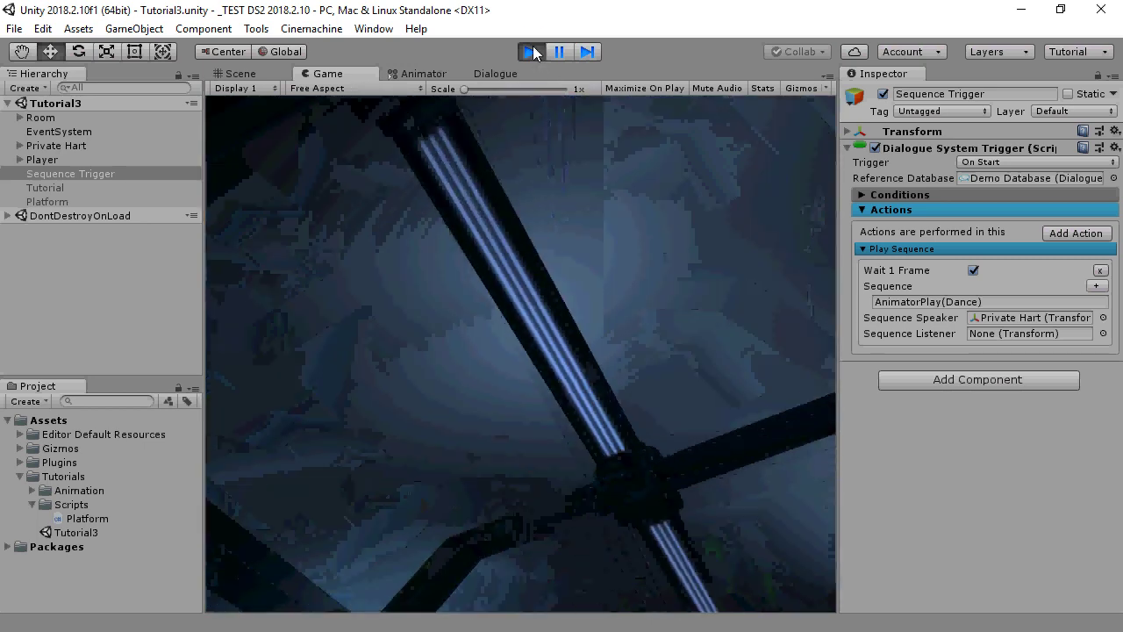
left_click(532, 52)
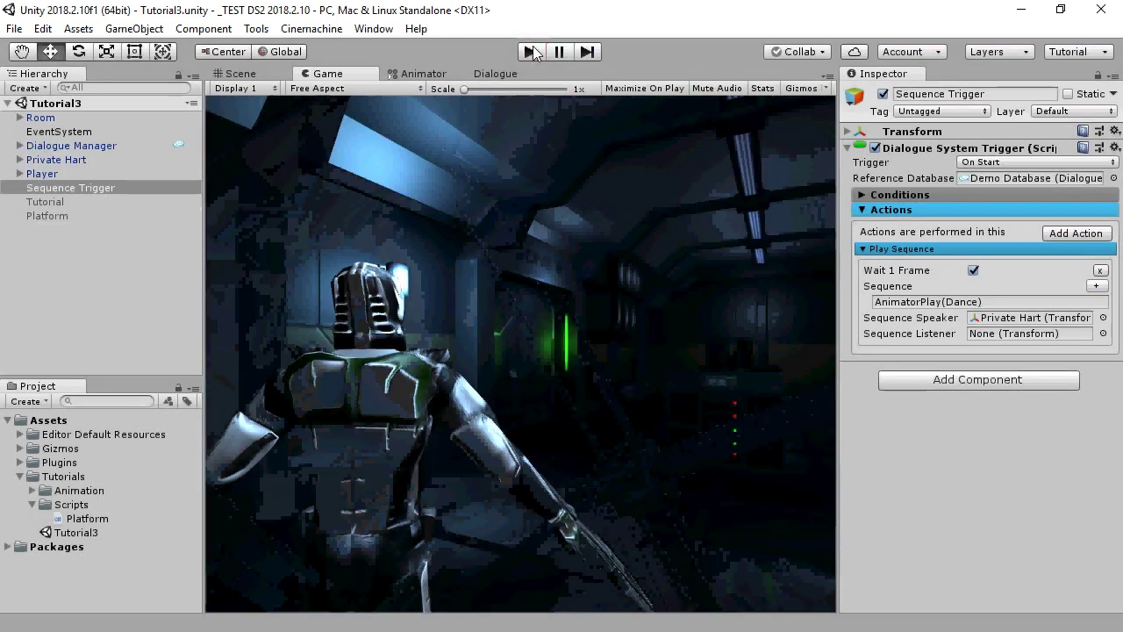
- Delete the transition from the Dance state to the Idle state in the animator's Base Layer
left_click(424, 74)
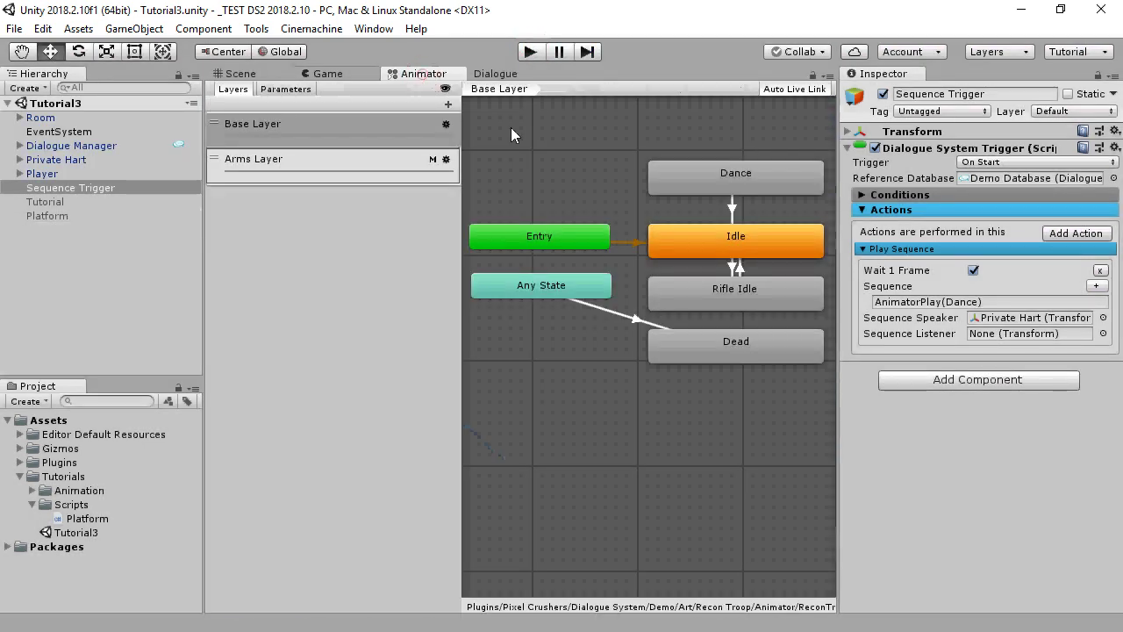
left_click(733, 211)
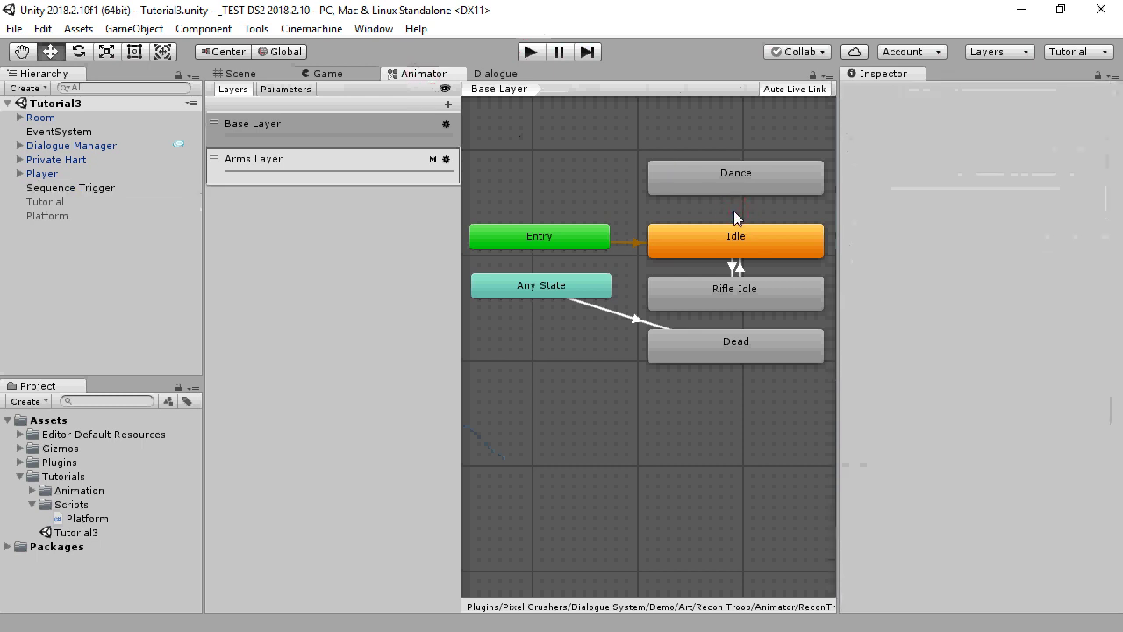
- Extend Sequence Trigger's sequence with AnimatorPlay(Idle)@8 on a new line after AnimatorPlay(Dance); and play-test the scene
left_click(53, 188)
left_click(1007, 302)
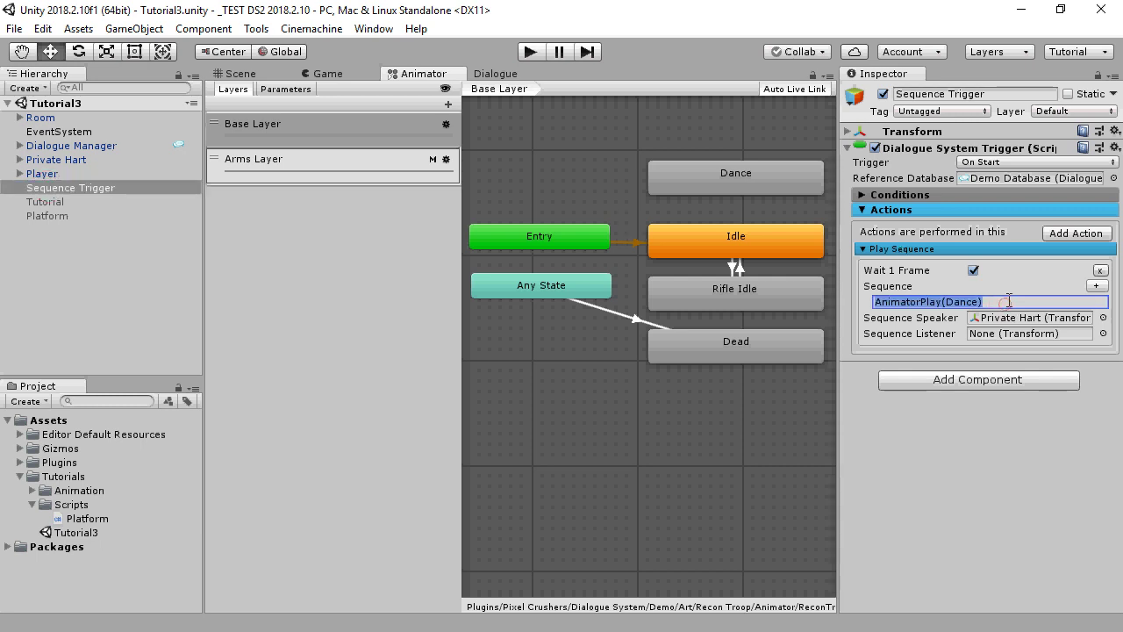
left_click(1006, 303)
type(";")
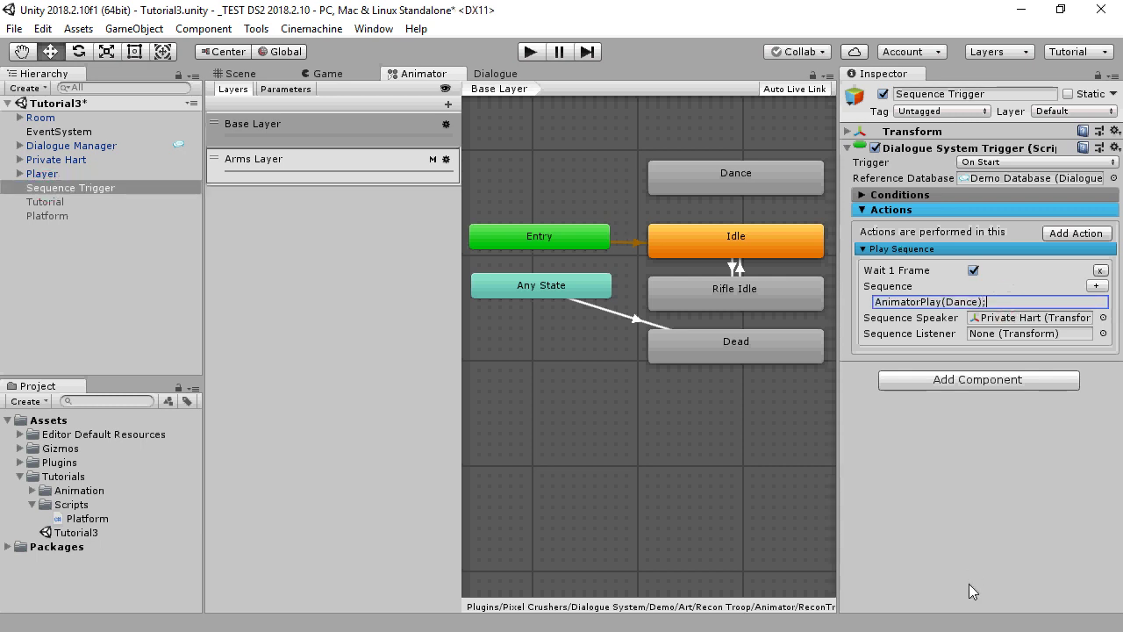
key("Return")
type("Animator")
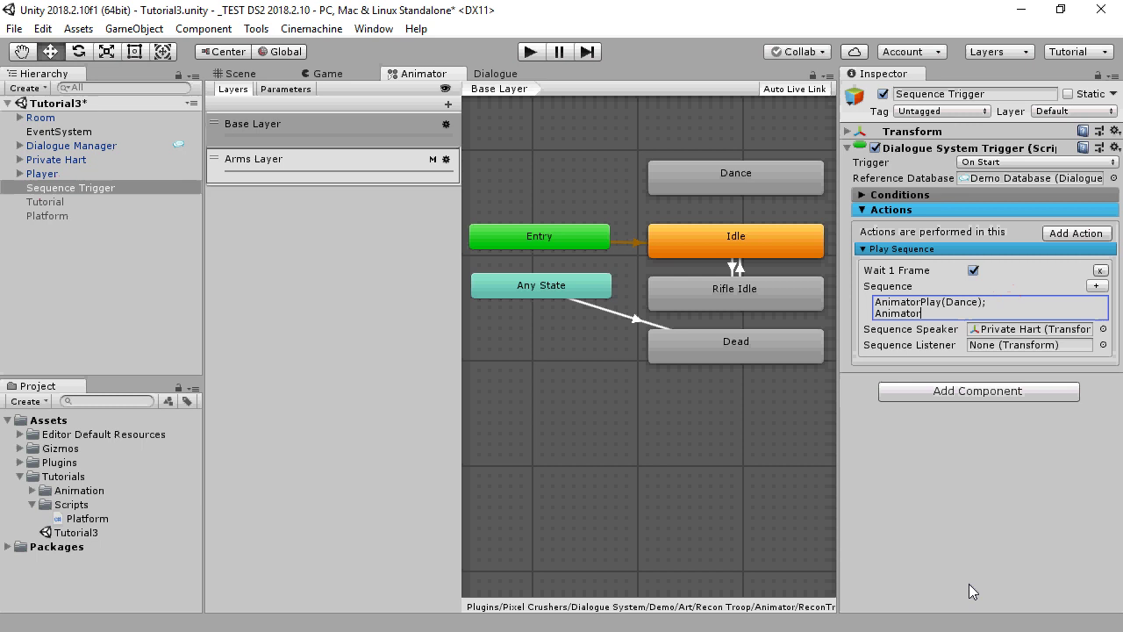
type("Play(Idle)@8")
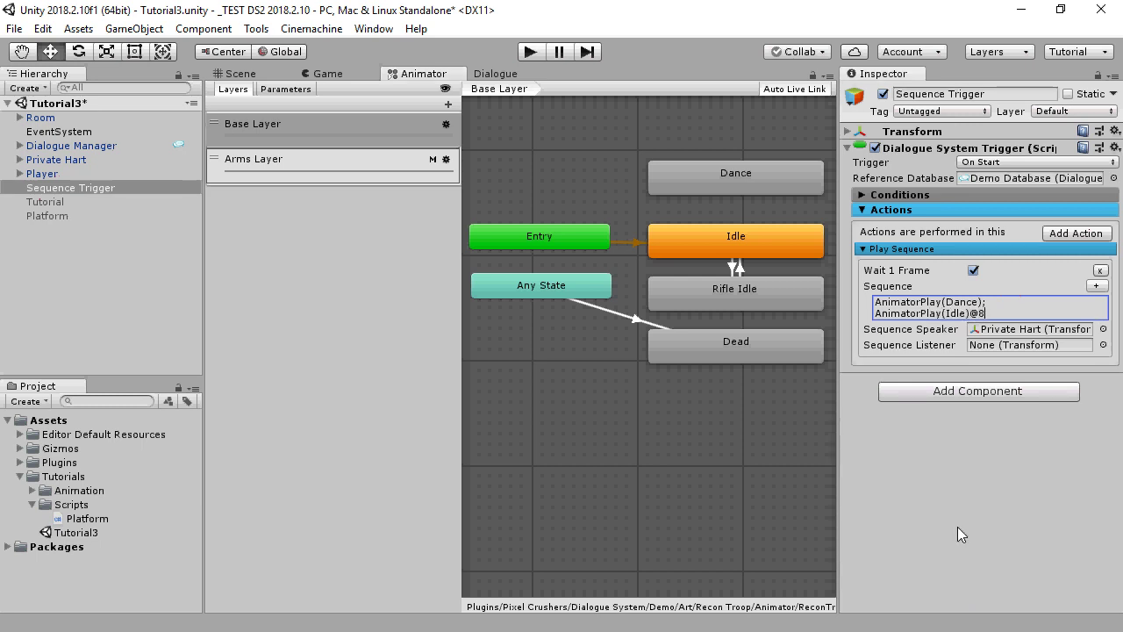
left_click(958, 499)
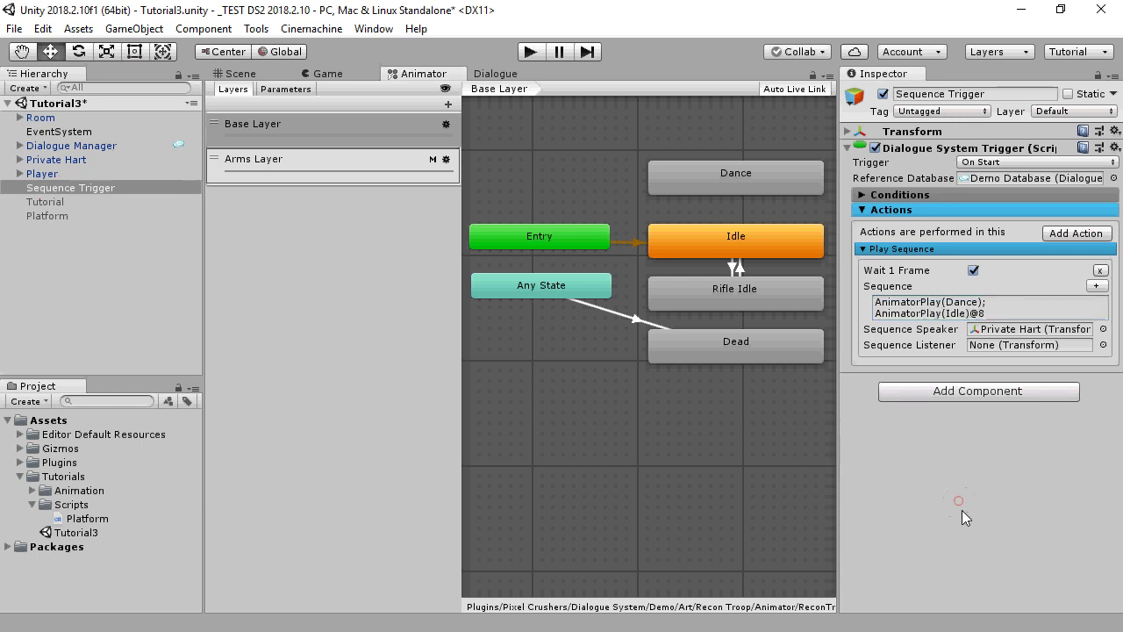
left_click(531, 53)
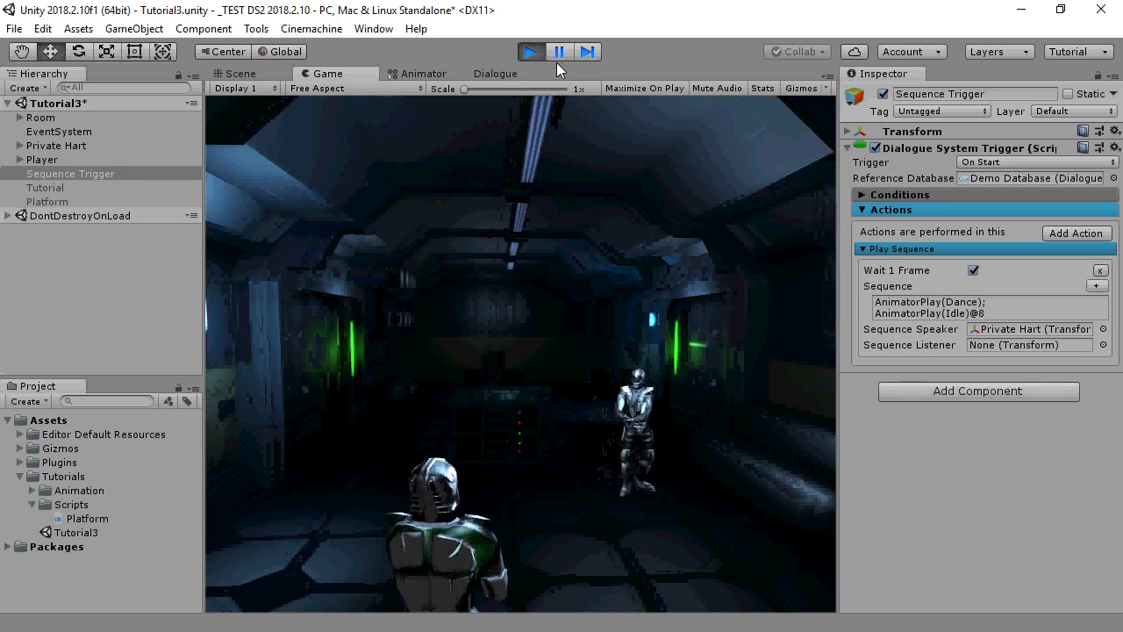
left_click(531, 53)
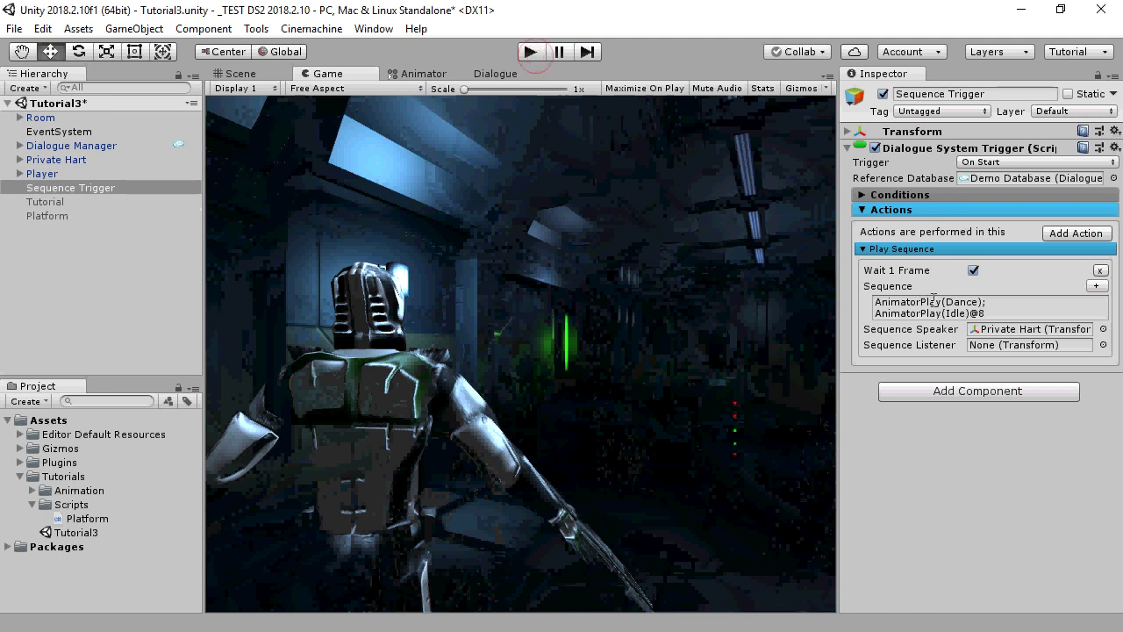
left_click(943, 301)
left_click(943, 301)
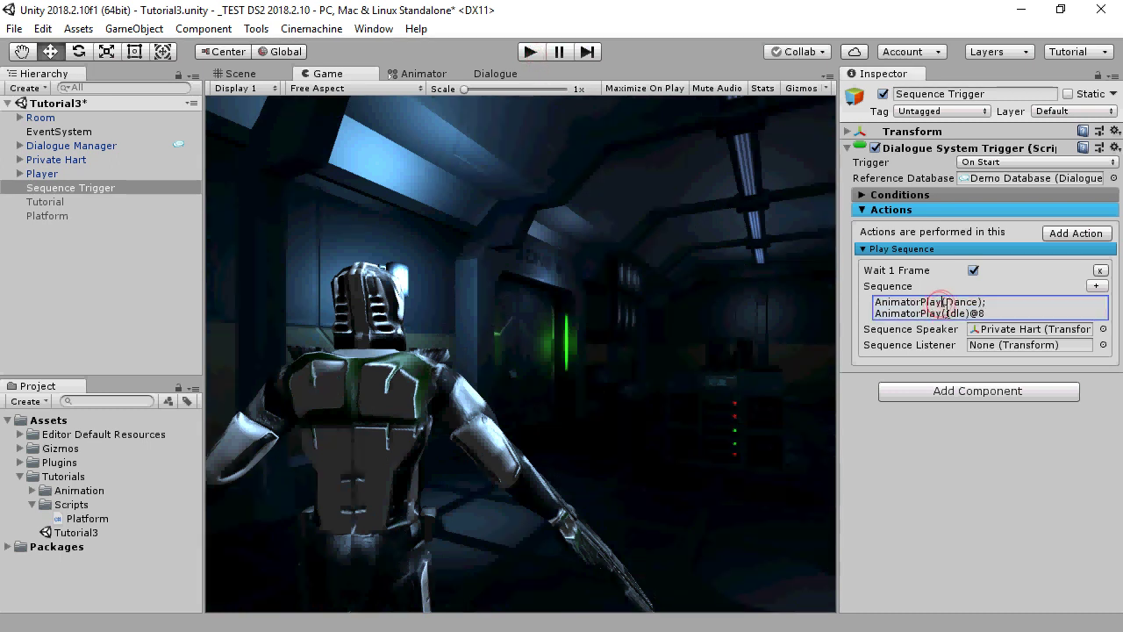
type("Wait")
key("End")
key("BackSpace")
type("->Messa")
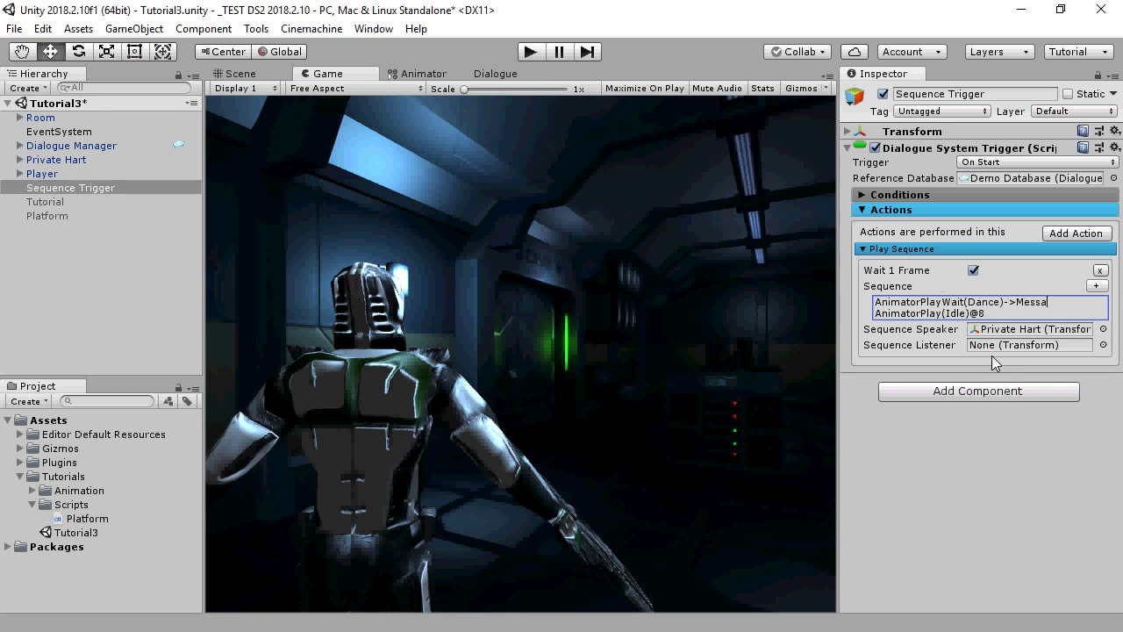
type("ge(Done);")
key("Down")
key("BackSpace")
type("Message(Done)")
left_click(943, 496)
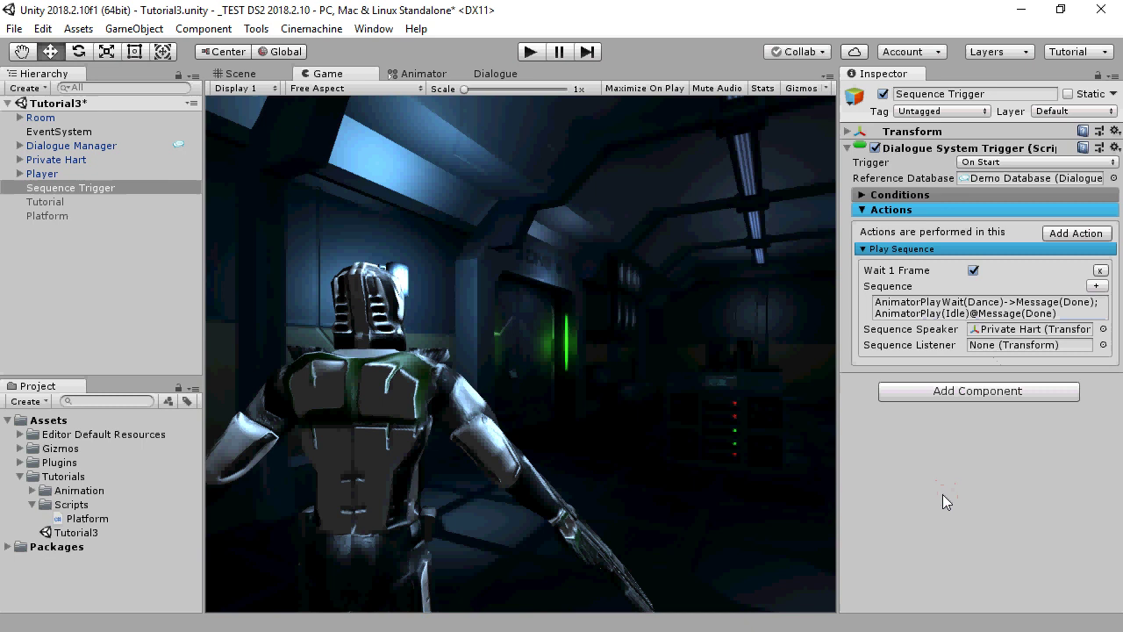
left_click(530, 53)
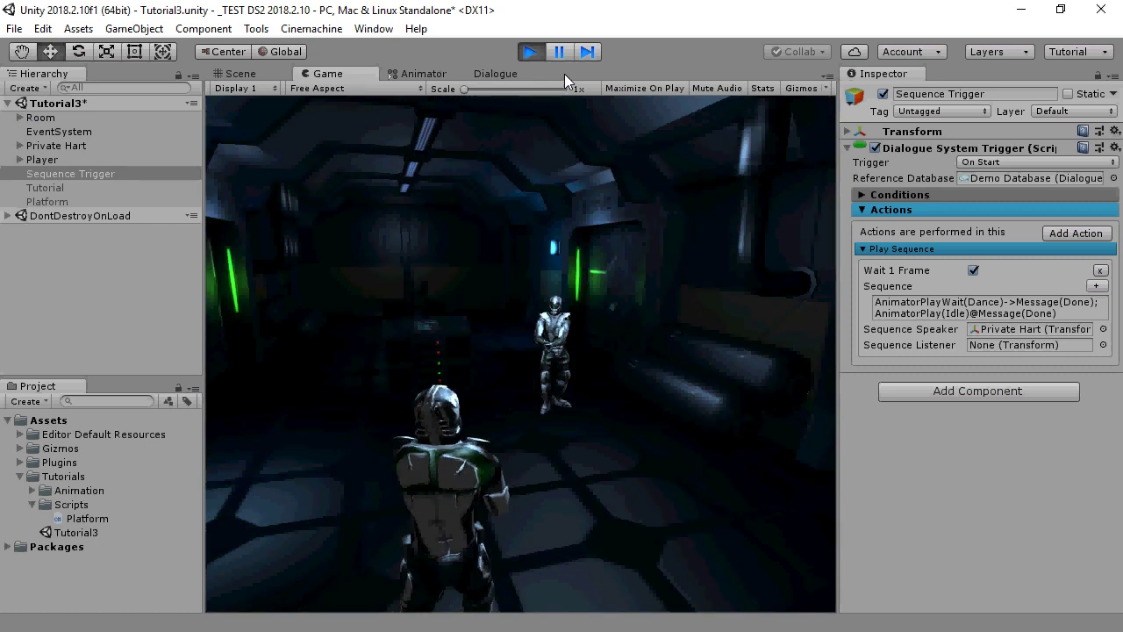
left_click(530, 53)
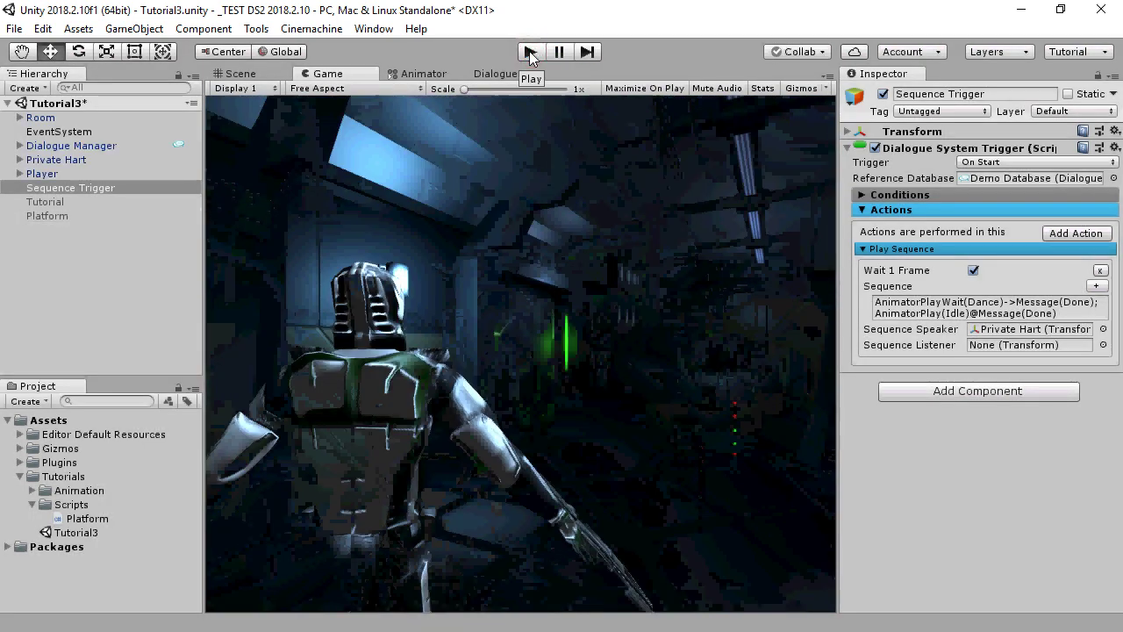
- Deactivate the Sequence Trigger object and activate the Tutorial and Platform objects
left_click(883, 95)
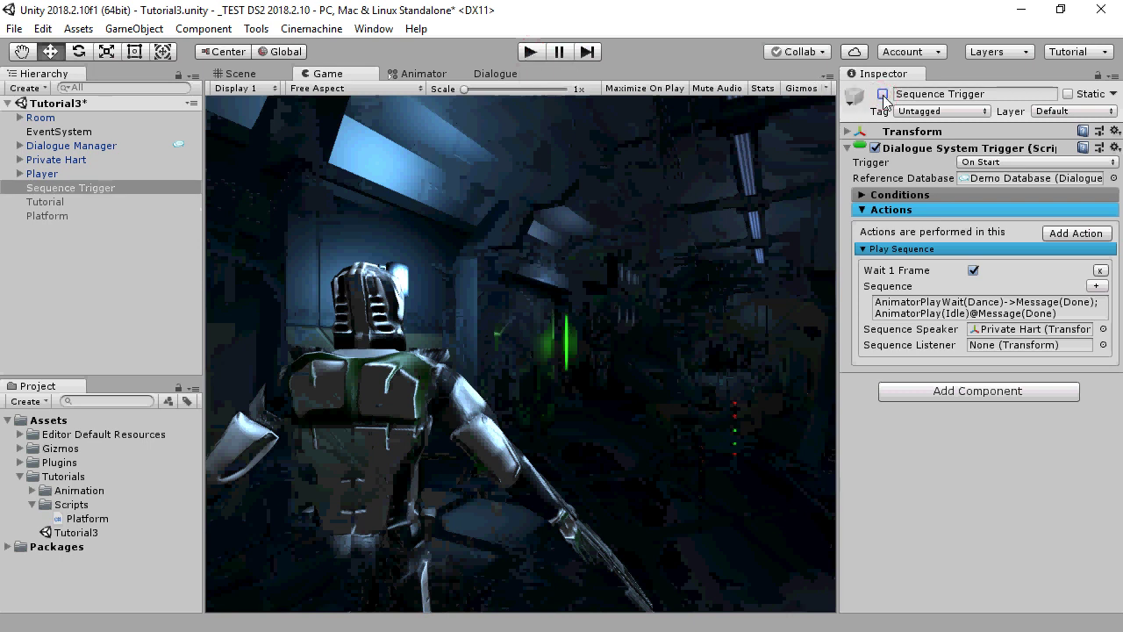
left_click(48, 216)
left_click(45, 202)
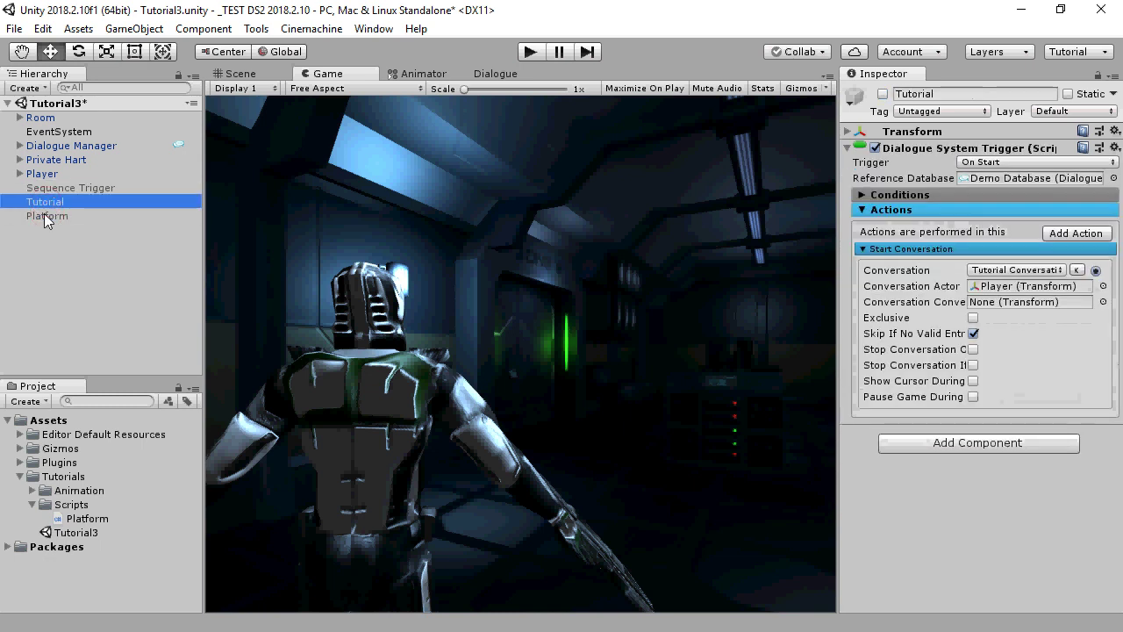
left_click(42, 216, "ctrl")
left_click(883, 93)
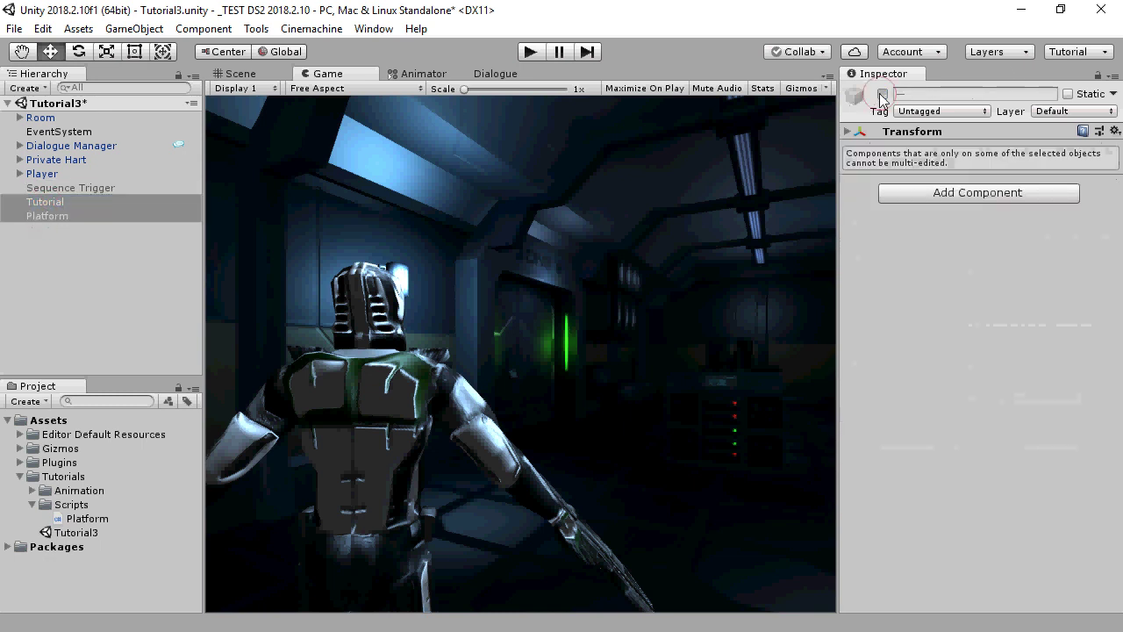
- Inspect the Tutorial object's trigger and open Tutorial Conversation from the Dialogue Manager's Demo Database in the dialogue editor
left_click(46, 202)
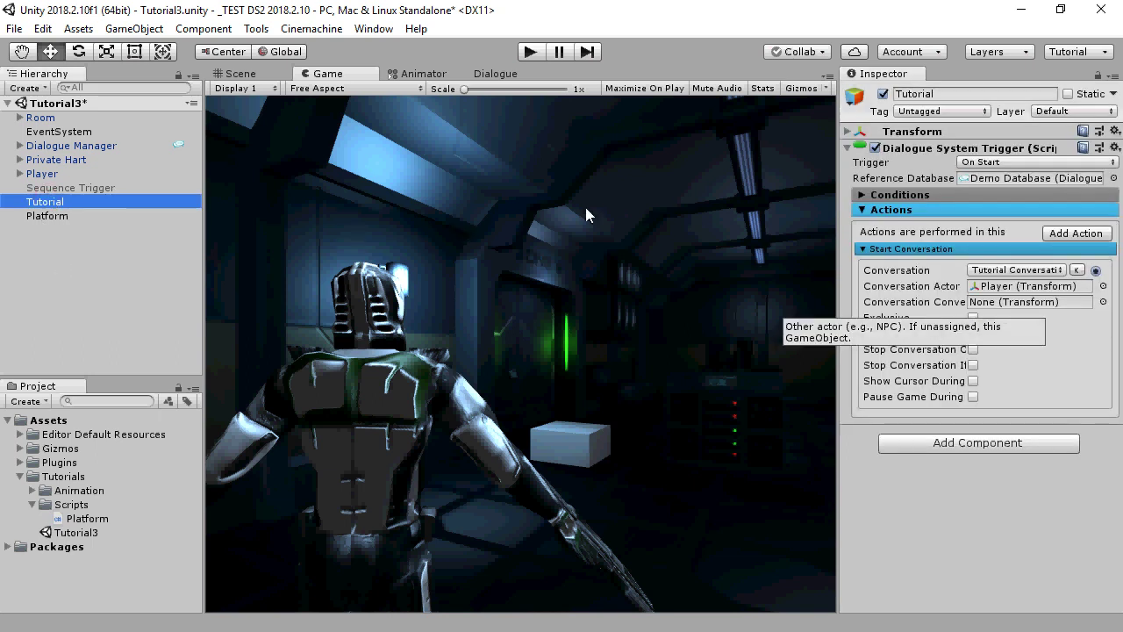
left_click(474, 73)
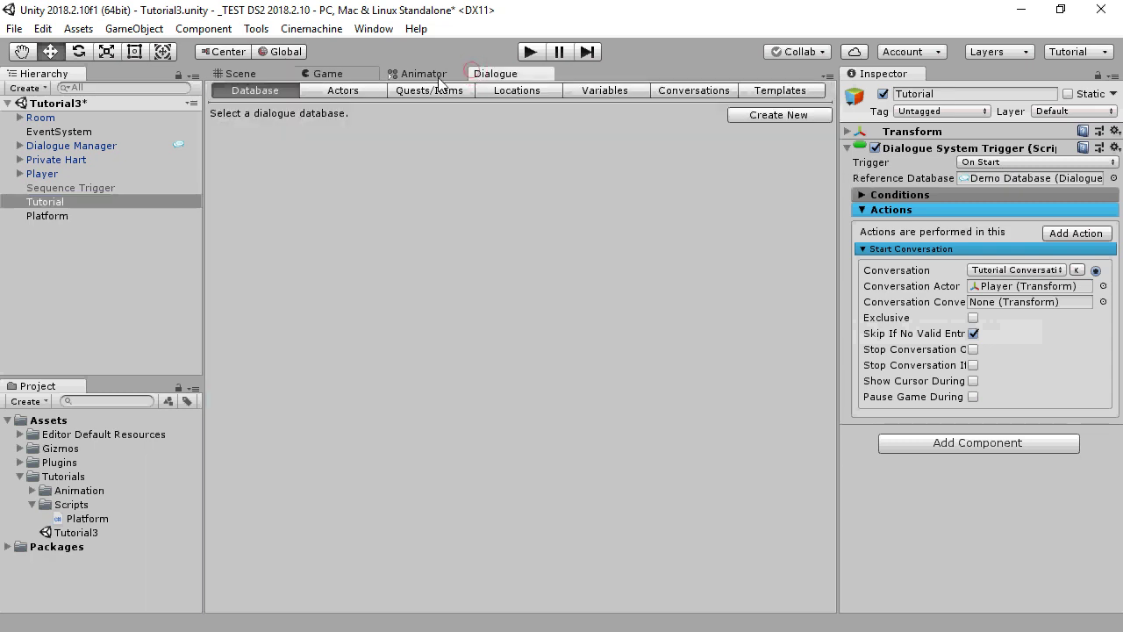
left_click(61, 145)
double_click(935, 216)
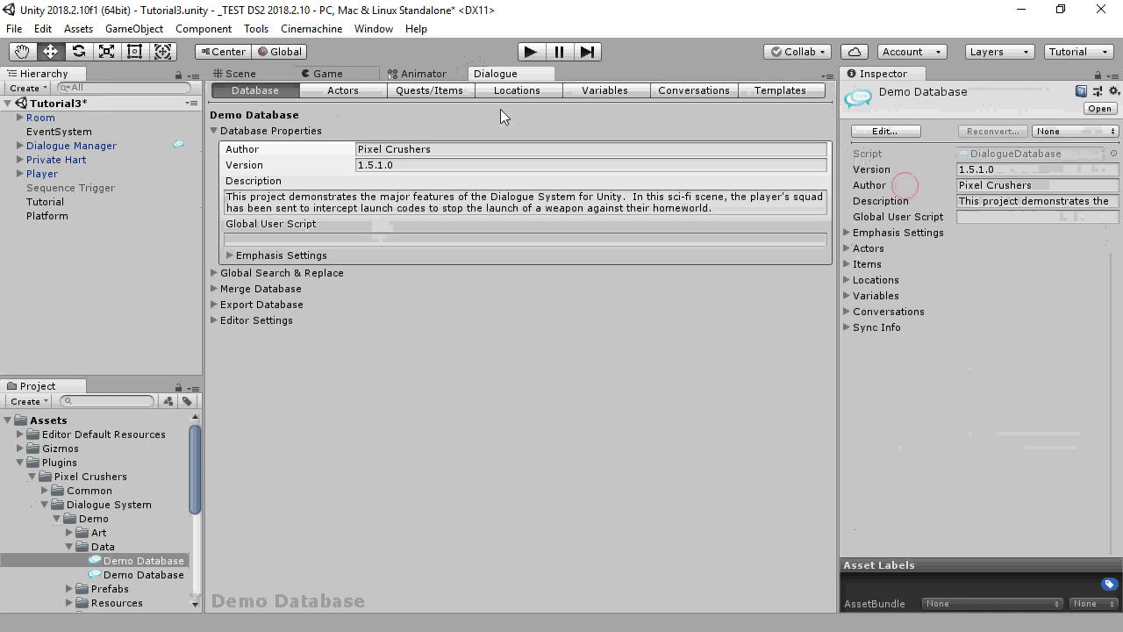
left_click(709, 90)
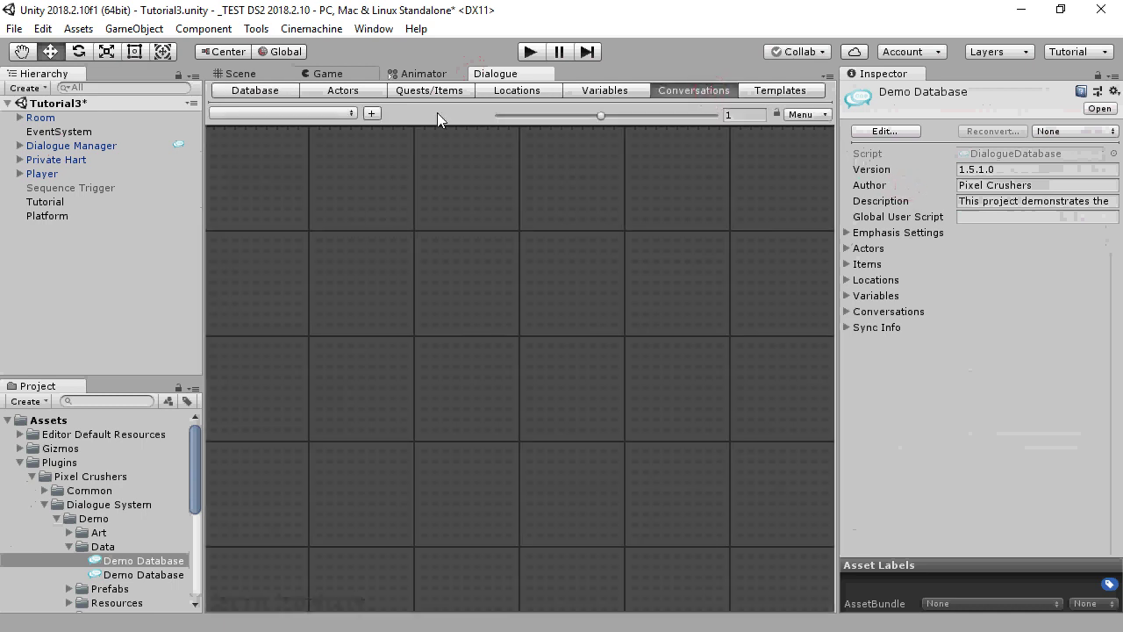
left_click(268, 113)
left_click(278, 241)
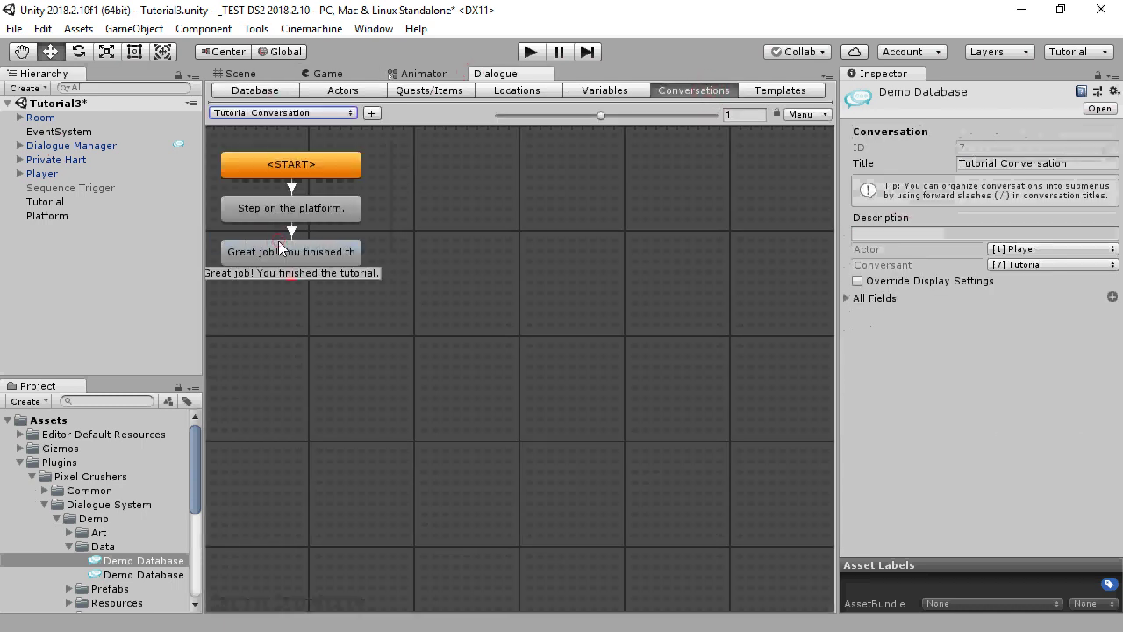
- Examine the sequence of the "Step on the platform." dialogue entry and the code of the Platform script
left_click(345, 212)
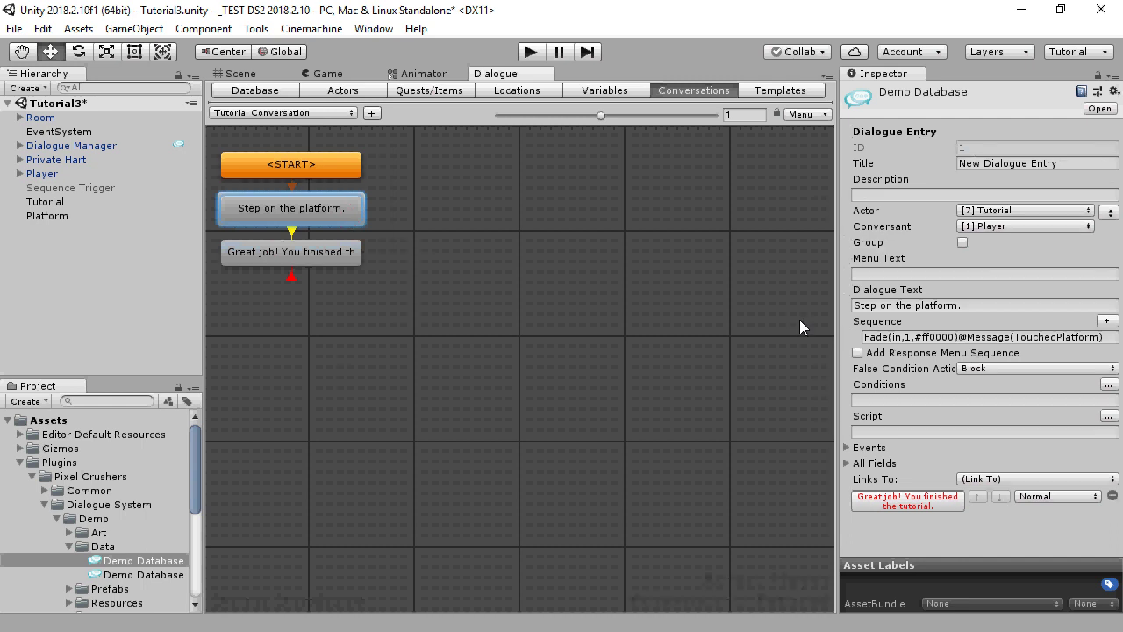
scroll(84, 509, "down", 5)
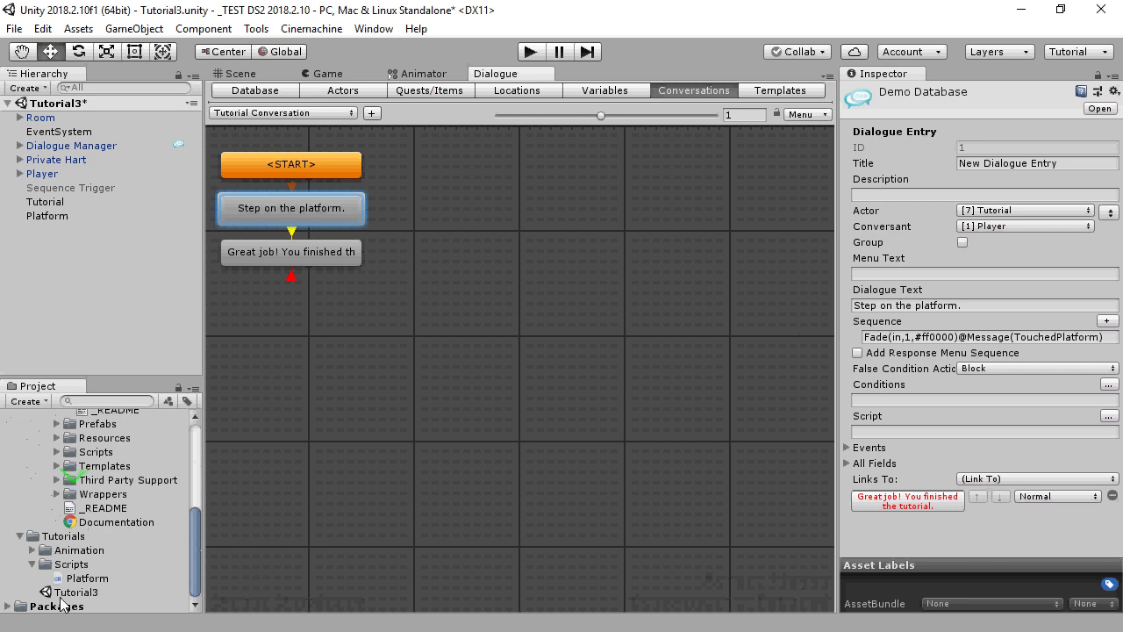
left_click(83, 578)
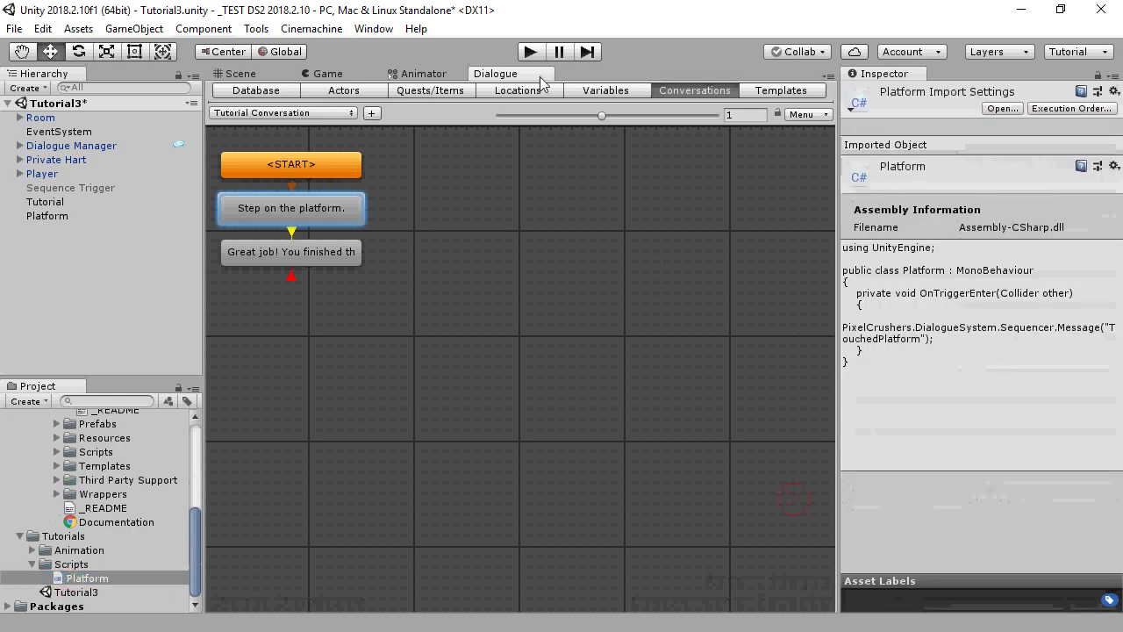
- Close the Dialogue editor and widen the Inspector to show the Platform script's code without line wrapping
right_click(539, 76)
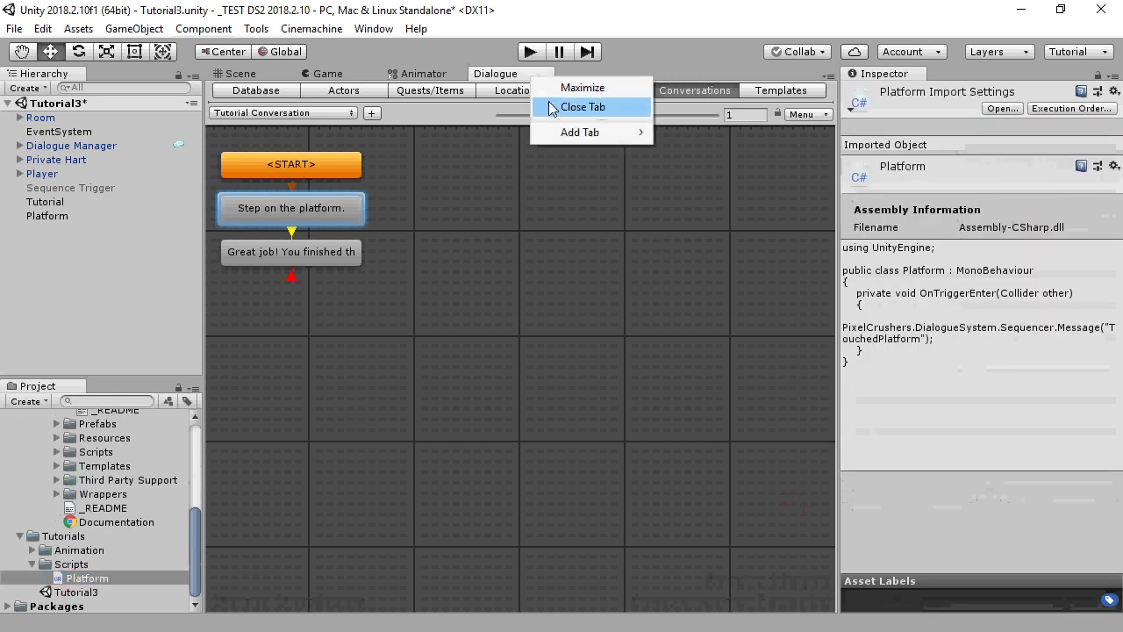
left_click(583, 107)
left_click_drag(842, 537, 716, 537)
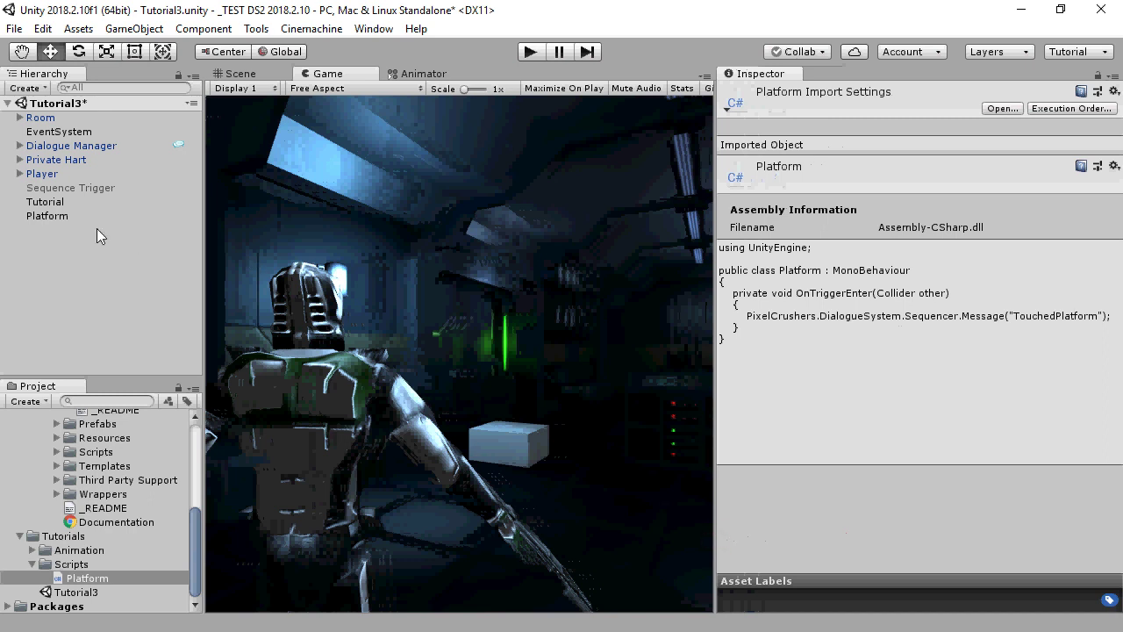
- Inspect the components of the Tutorial and Platform objects, and narrow the Inspector to enlarge the game view
left_click(48, 203)
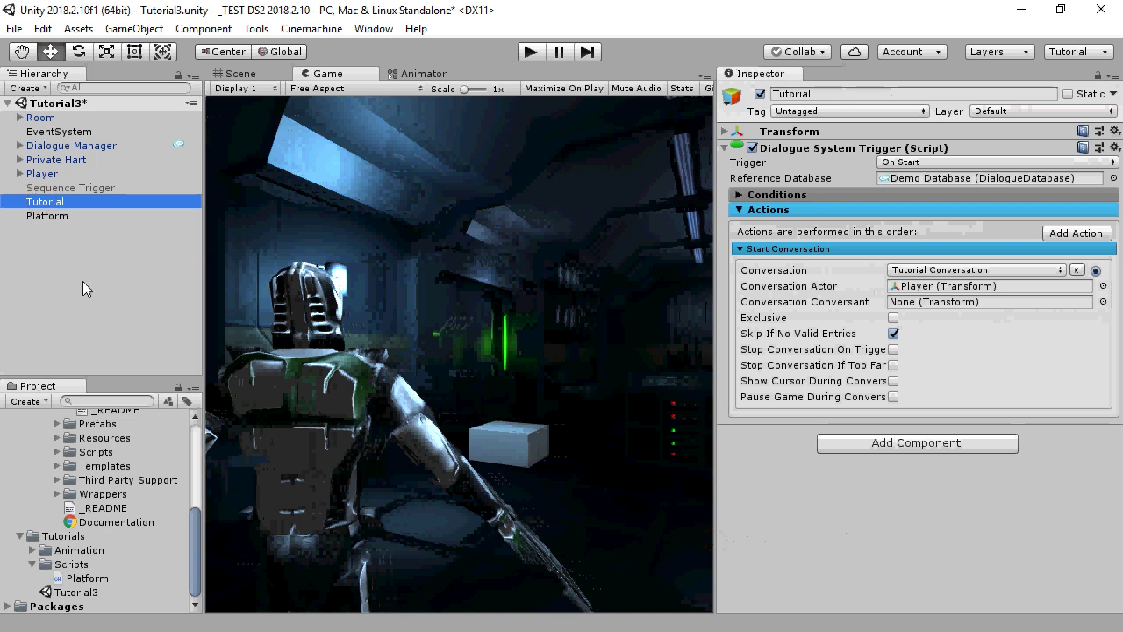
left_click(55, 218)
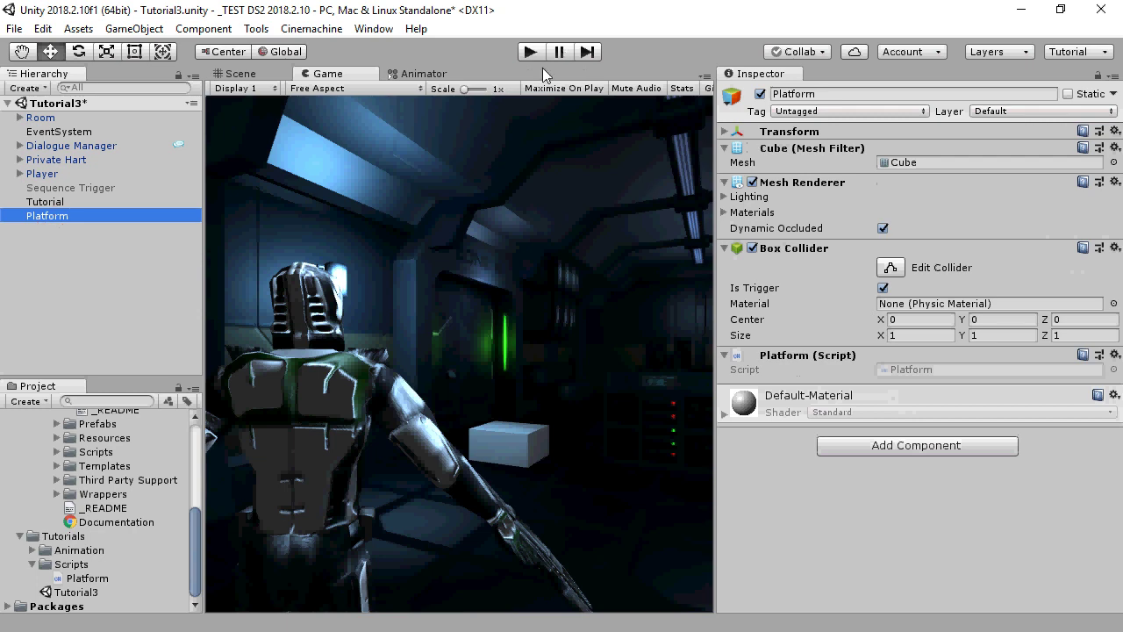
left_click_drag(713, 141, 817, 141)
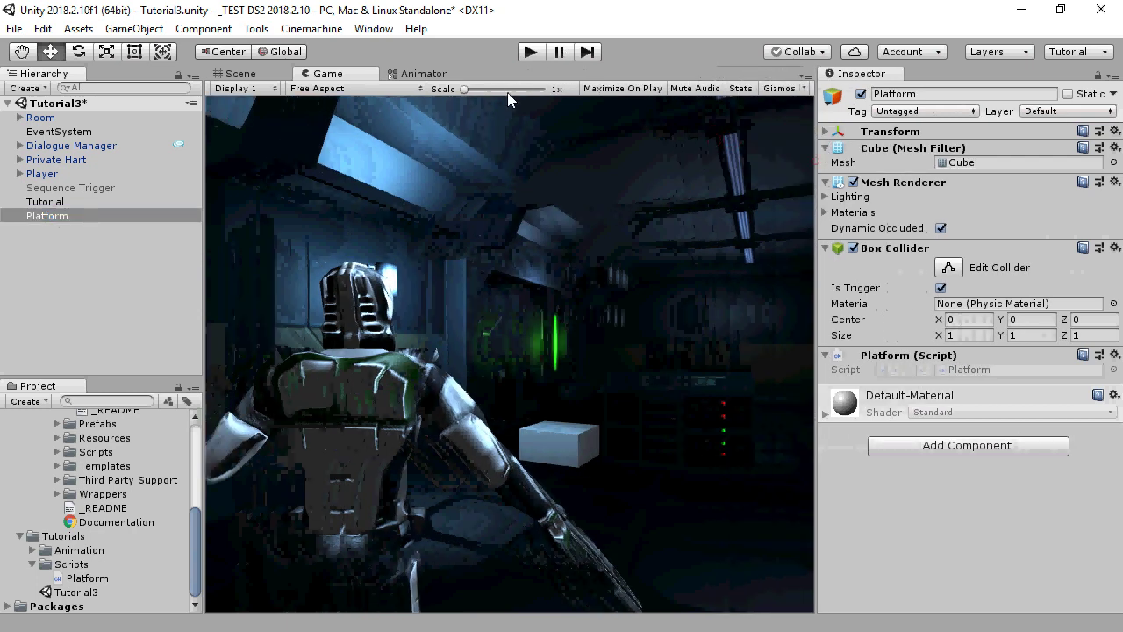
- Play-test the scene by walking the player to the platform, and inspect the Tutorial object during play
left_click(531, 53)
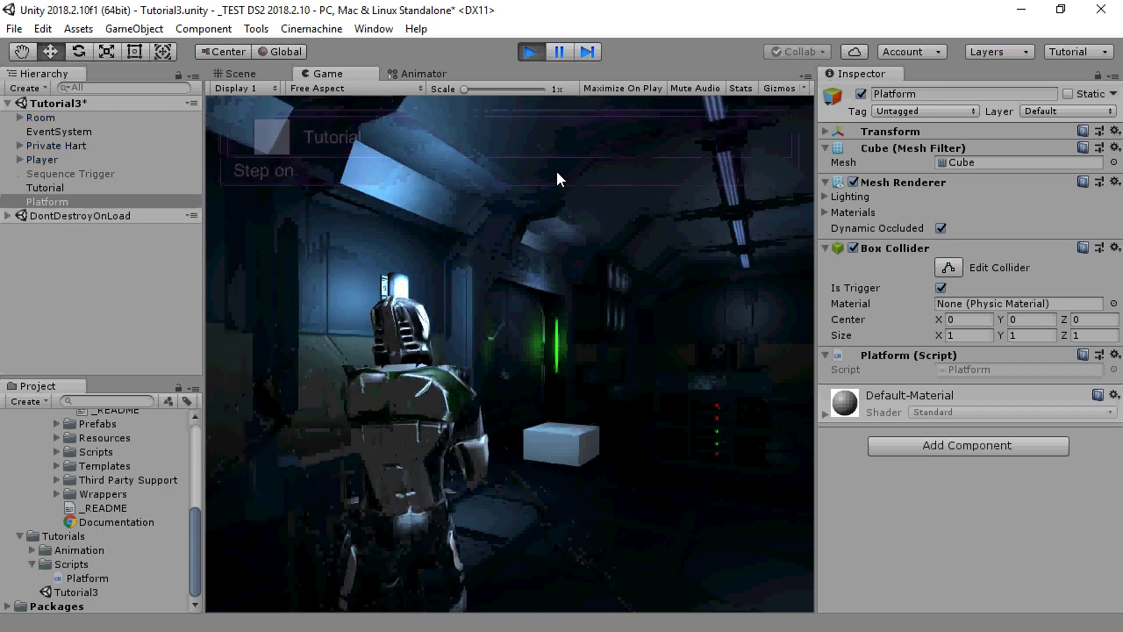
key("w")
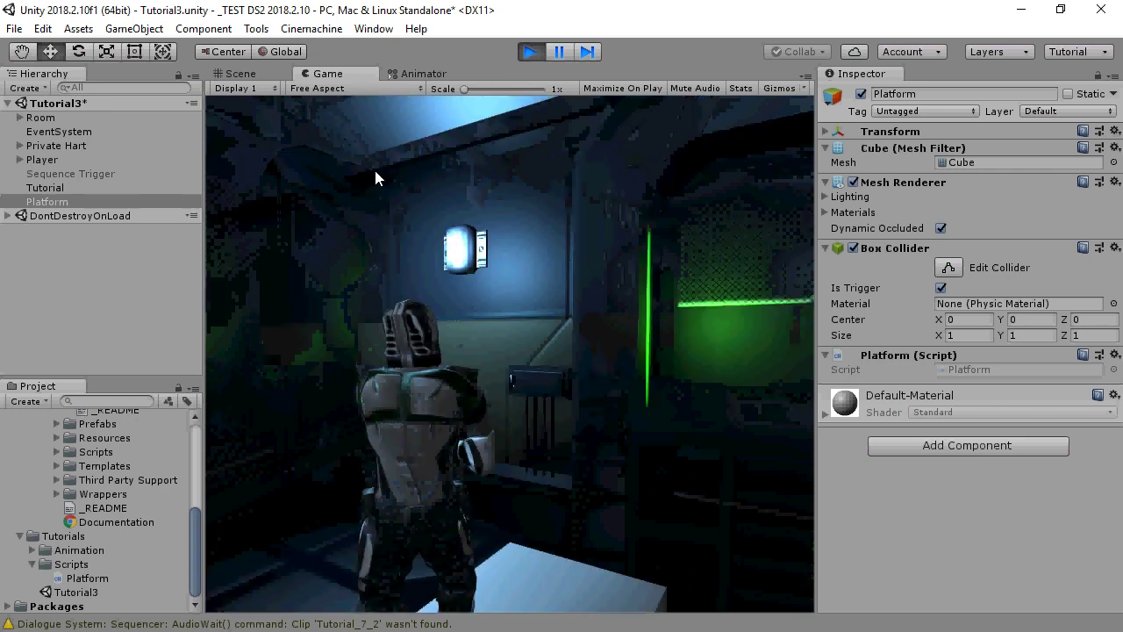
left_click(63, 189)
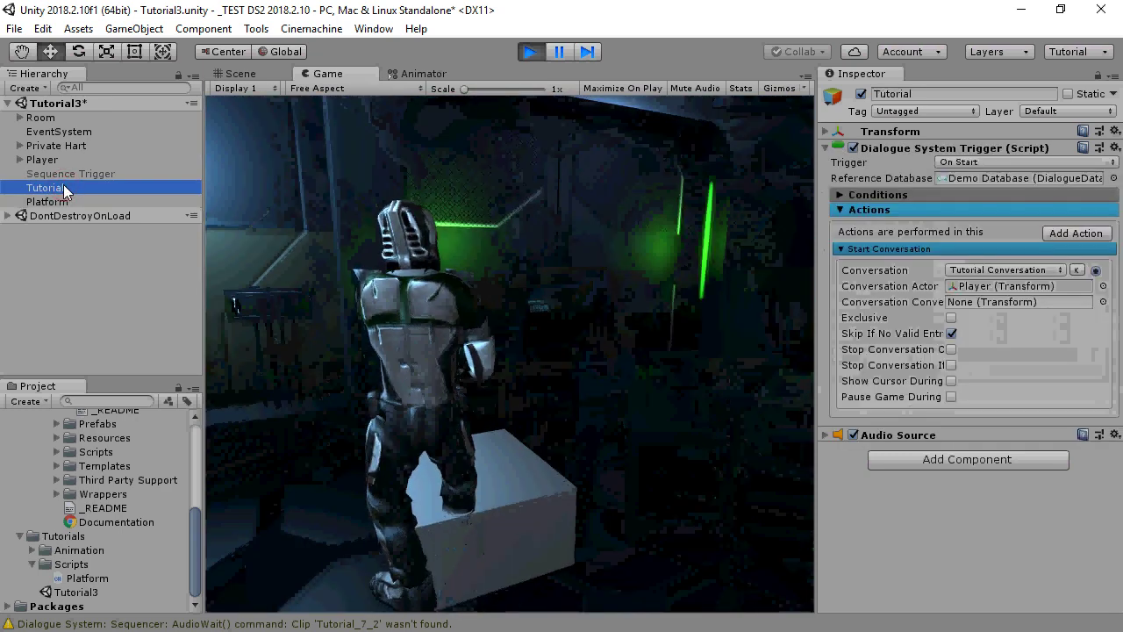